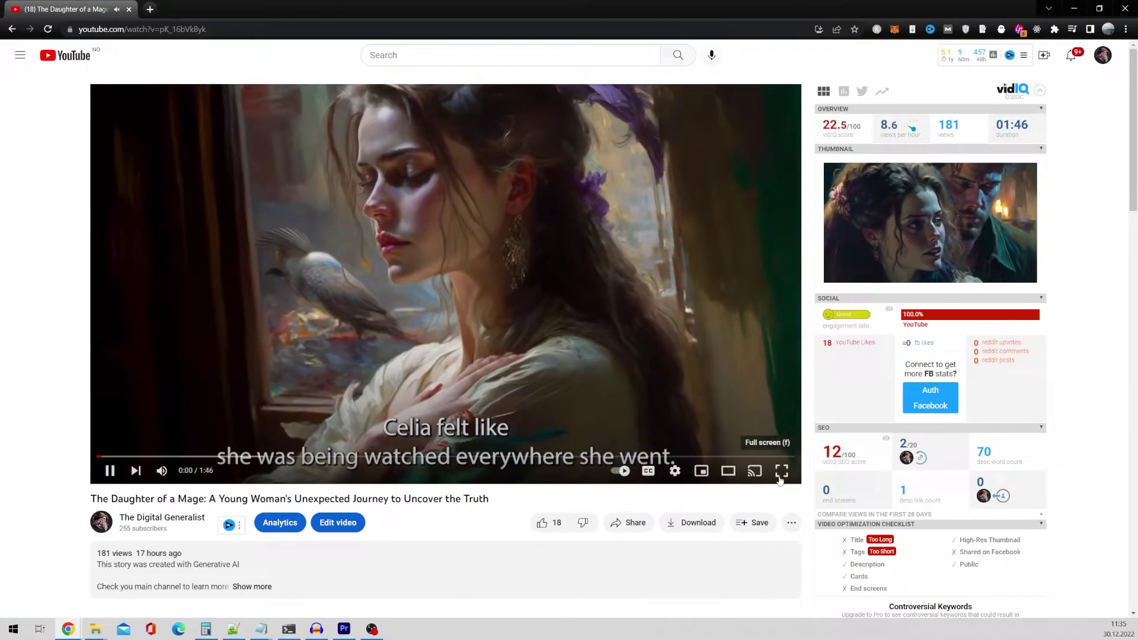
Step: Preview the sample video full screen and the cartoon images, then open the 5 Easy Hacks short
{"action": "left_click", "coordinate": [780, 477]}
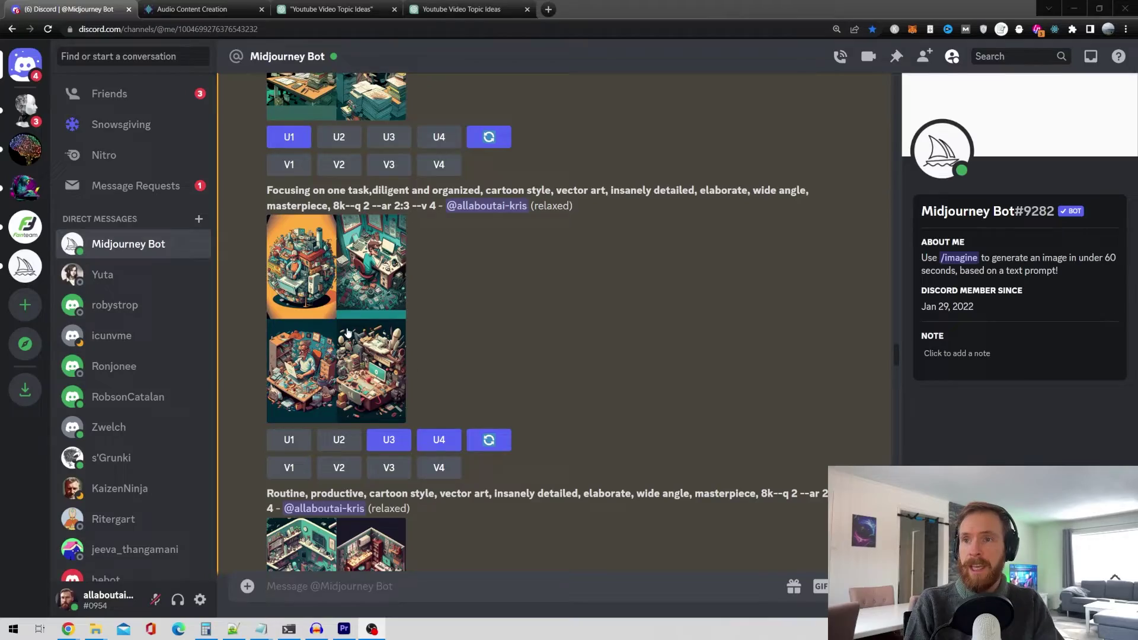
{"action": "left_click", "coordinate": [348, 333]}
{"action": "left_click", "coordinate": [468, 528]}
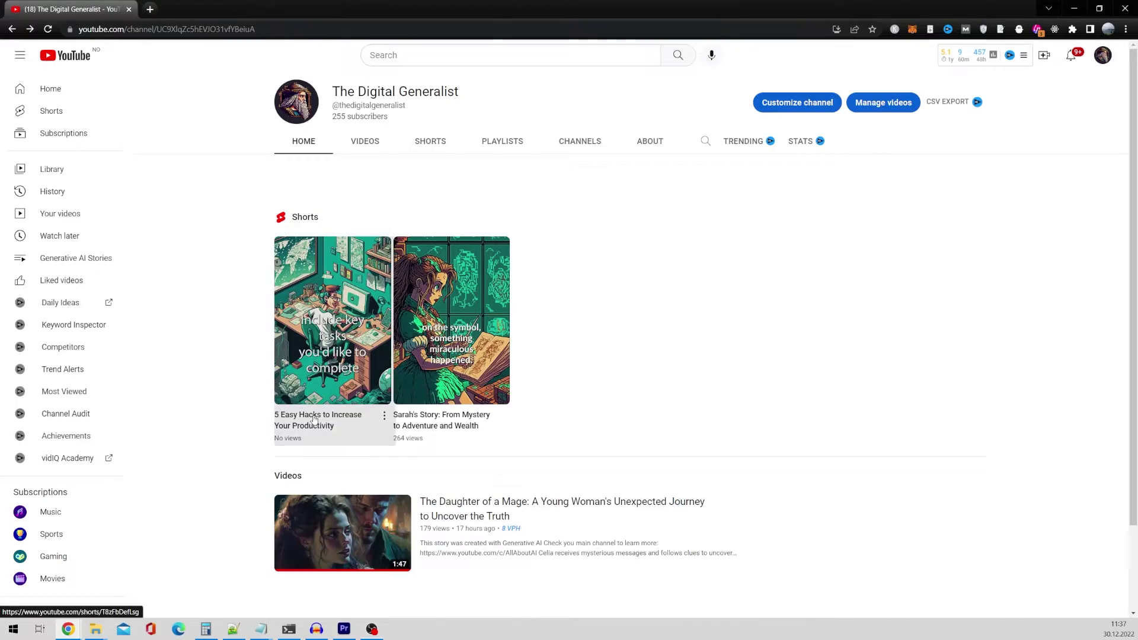
{"action": "left_click", "coordinate": [314, 419]}
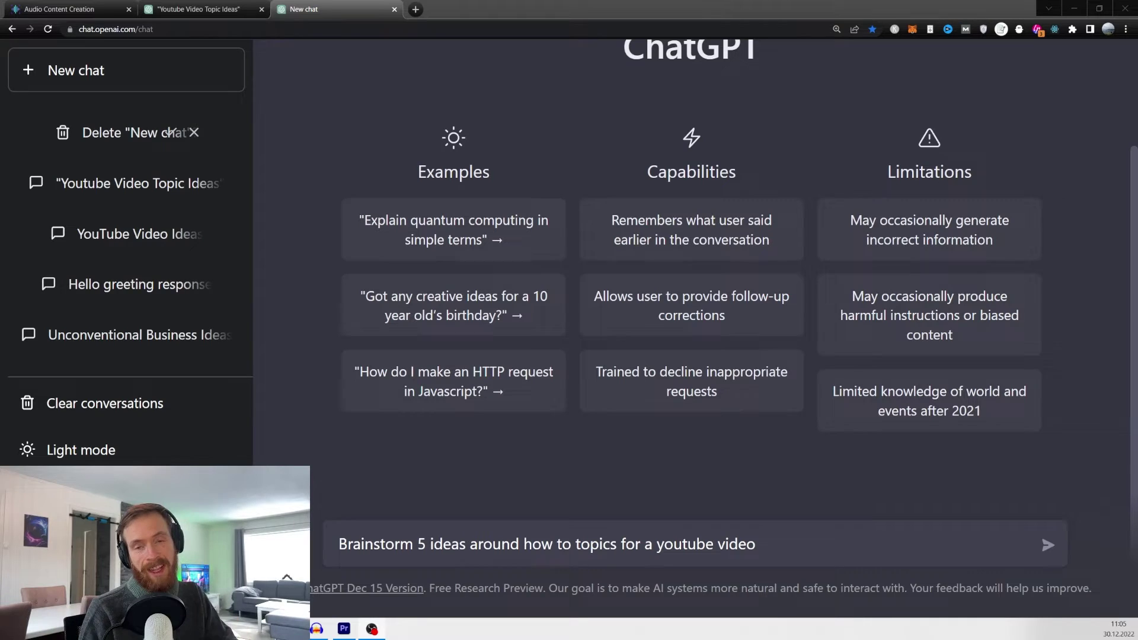
Step: Send ChatGPT the prompt asking for 5 how-to YouTube video ideas
{"action": "left_click_drag", "start_coordinate": [347, 544], "coordinate": [725, 560]}
{"action": "left_click", "coordinate": [770, 549]}
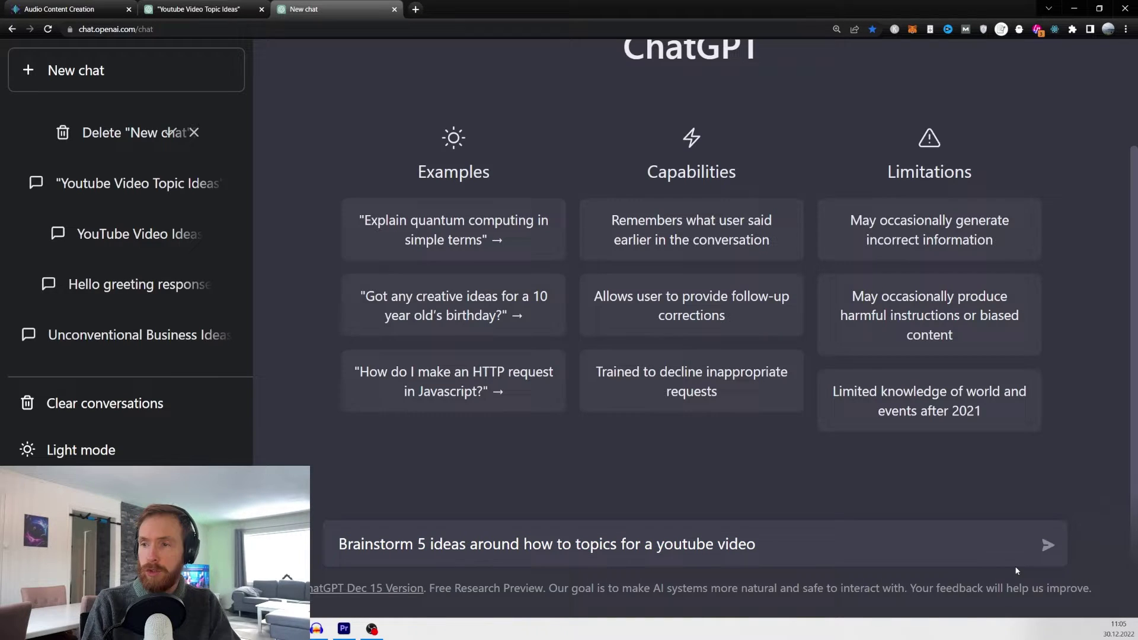
{"action": "left_click", "coordinate": [1051, 554]}
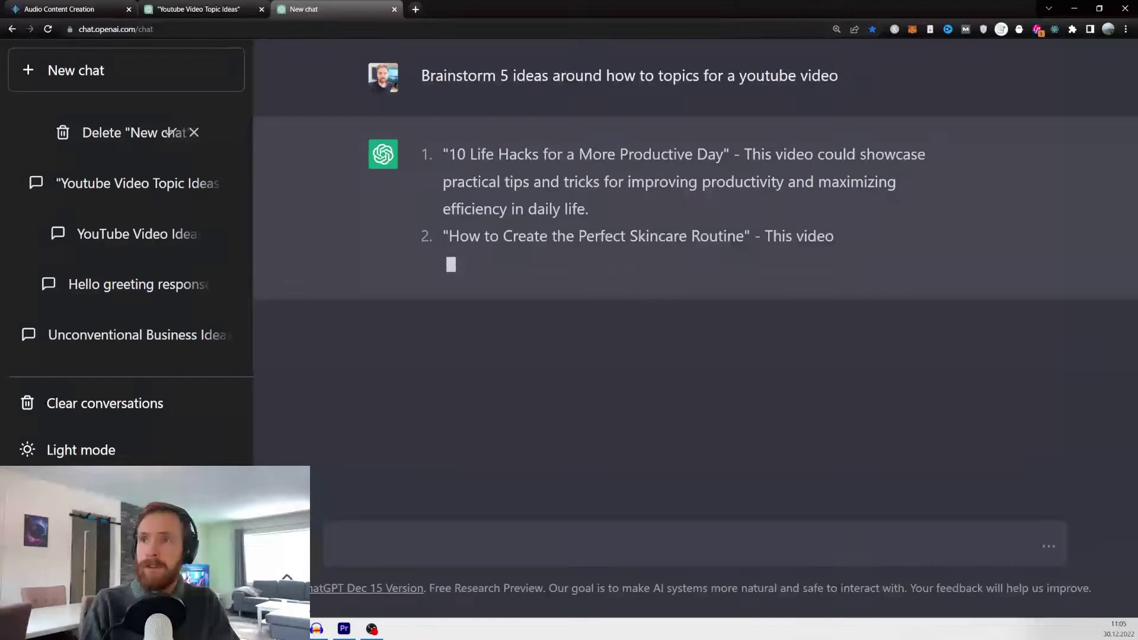
Step: Copy the first suggested title, '10 Life Hacks for a More Productive Day'
{"action": "left_click_drag", "start_coordinate": [449, 155], "coordinate": [724, 155]}
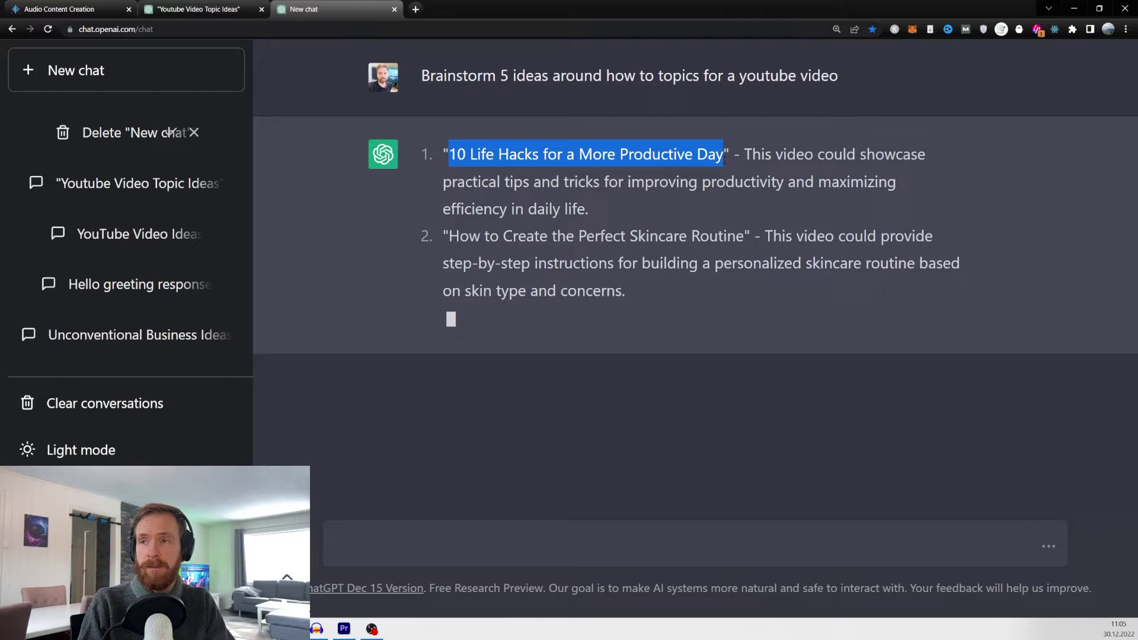
{"action": "left_click", "coordinate": [448, 156]}
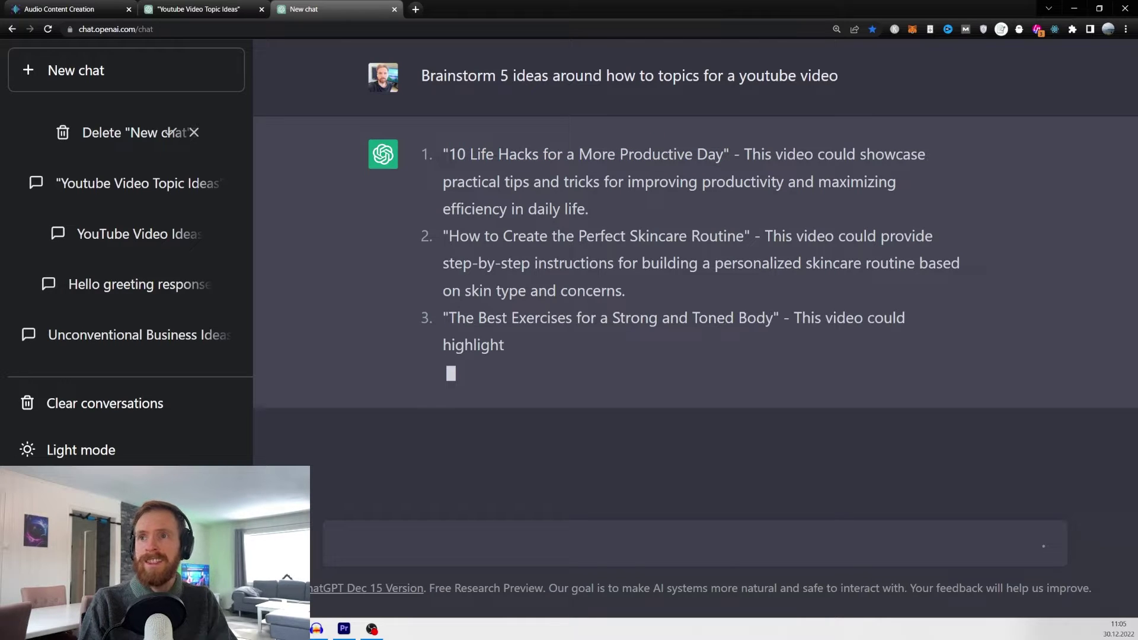
{"action": "left_click_drag", "start_coordinate": [448, 155], "coordinate": [723, 159]}
{"action": "key", "text": "ctrl+c"}
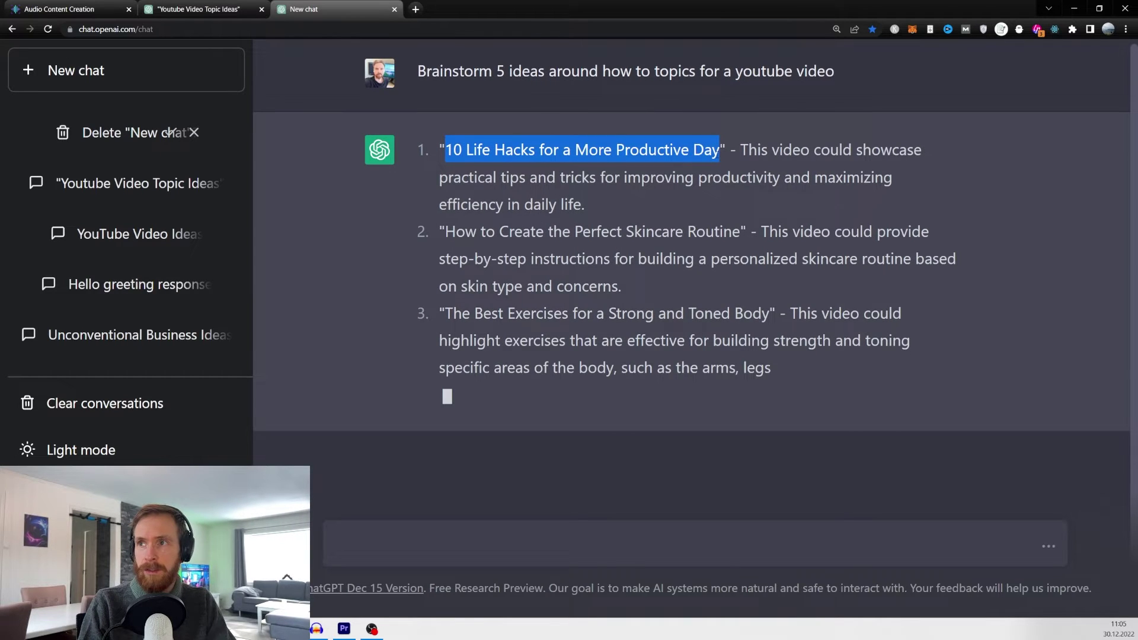
{"action": "right_click", "coordinate": [546, 117]}
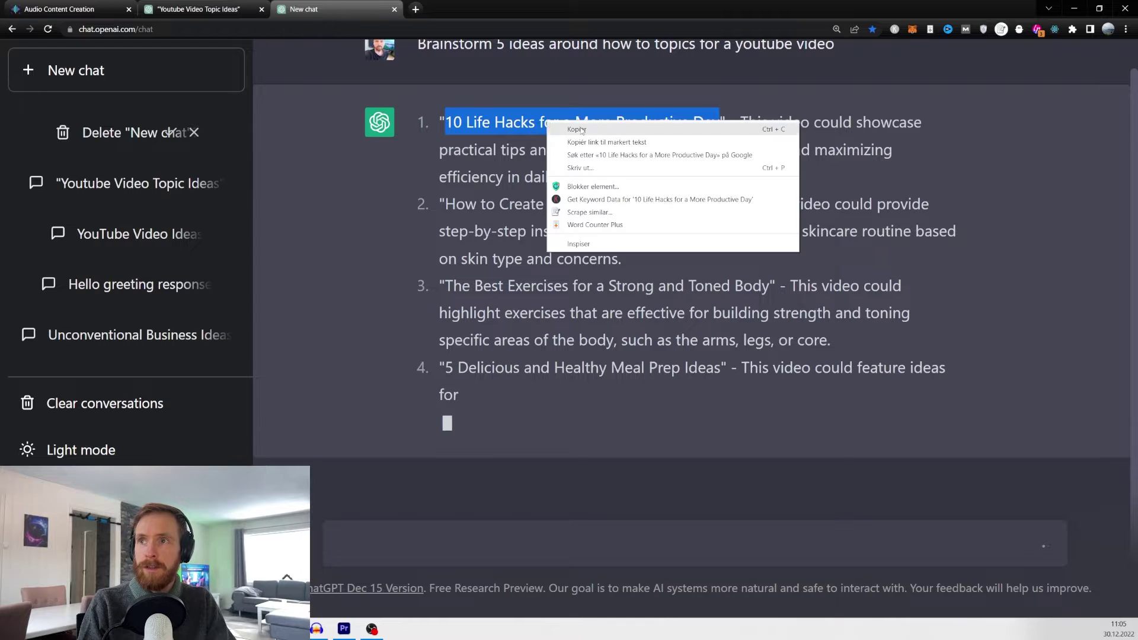
{"action": "left_click", "coordinate": [569, 127]}
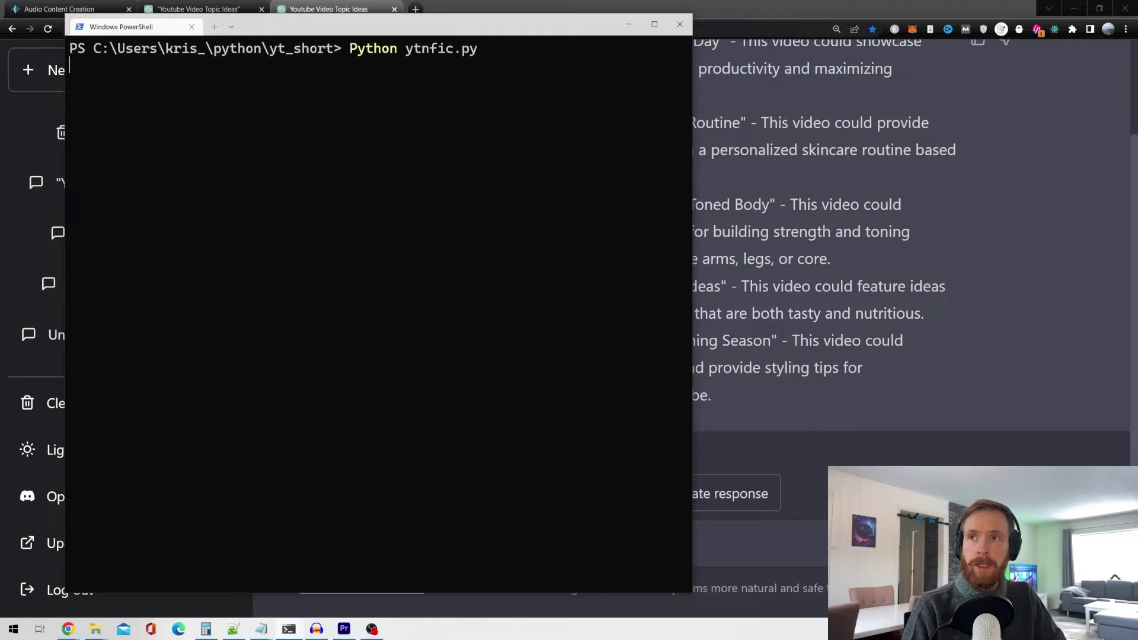
Step: Run ytnfic.py with the topic '5 Life Hacks for a More Productive Day'
{"action": "key", "text": "Return"}
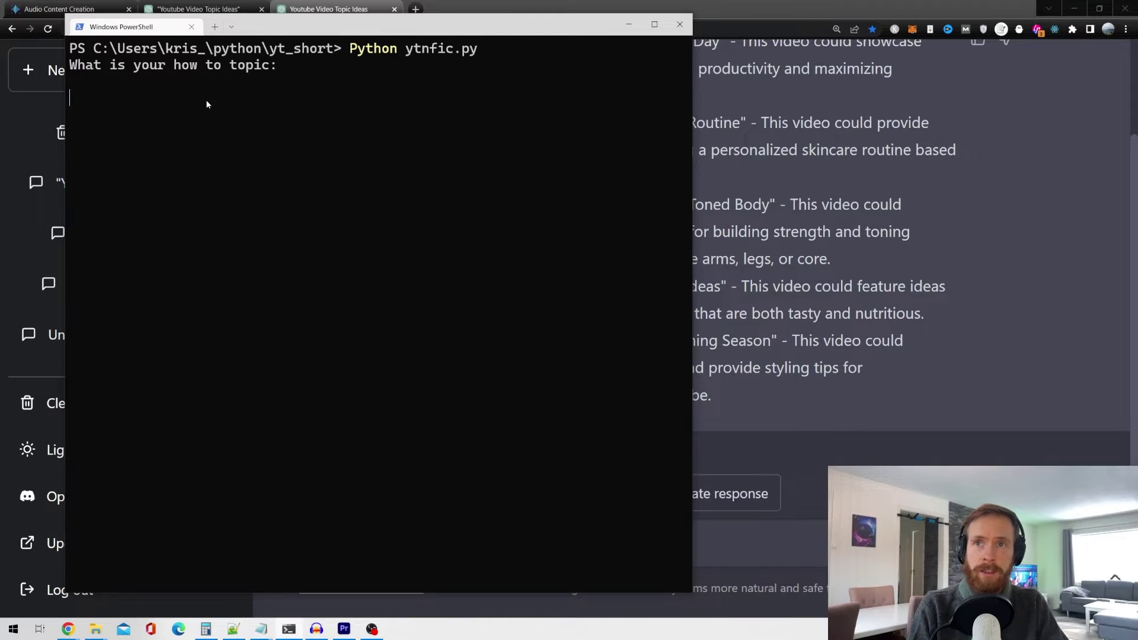
{"action": "key", "text": "ctrl+v"}
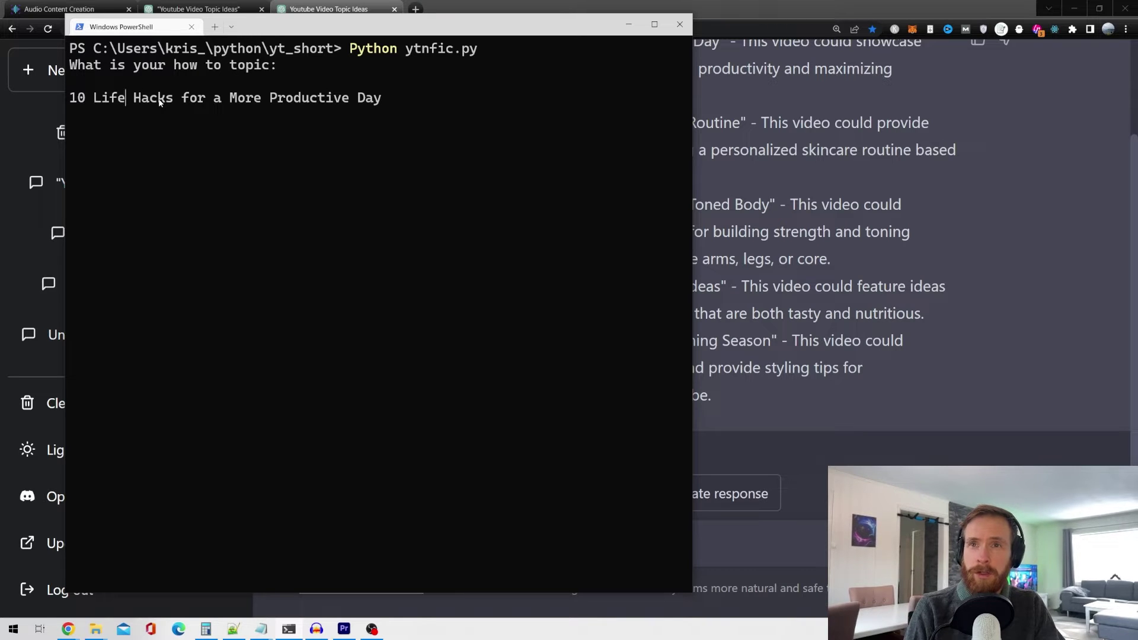
{"action": "key", "text": "Left"}
{"action": "key", "text": "BackSpace"}
{"action": "key", "text": "BackSpace"}
{"action": "type", "text": "5"}
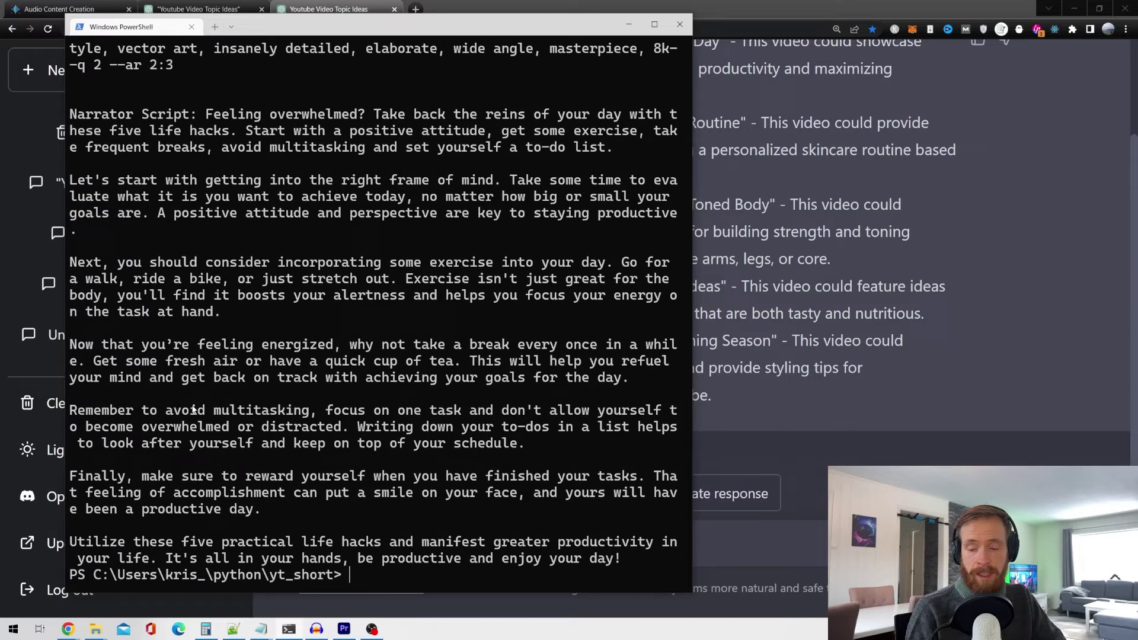
Step: Arrange the midjprompts and narratorscript Notepad windows side by side
{"action": "left_click", "coordinate": [258, 631]}
{"action": "left_click", "coordinate": [312, 578]}
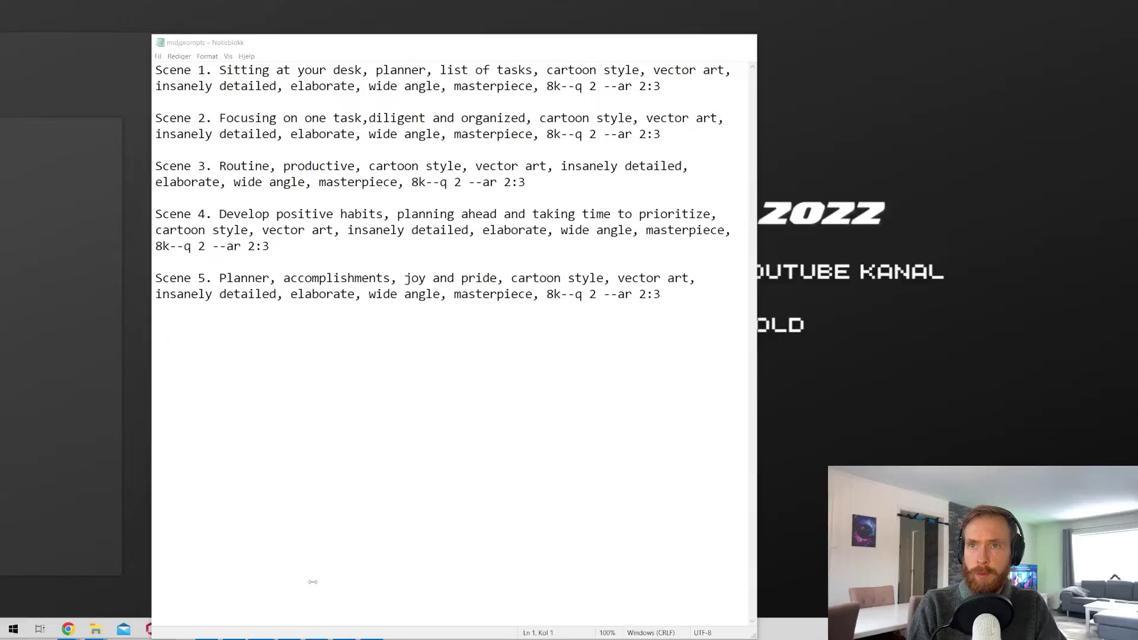
{"action": "left_click_drag", "start_coordinate": [374, 48], "coordinate": [266, 32]}
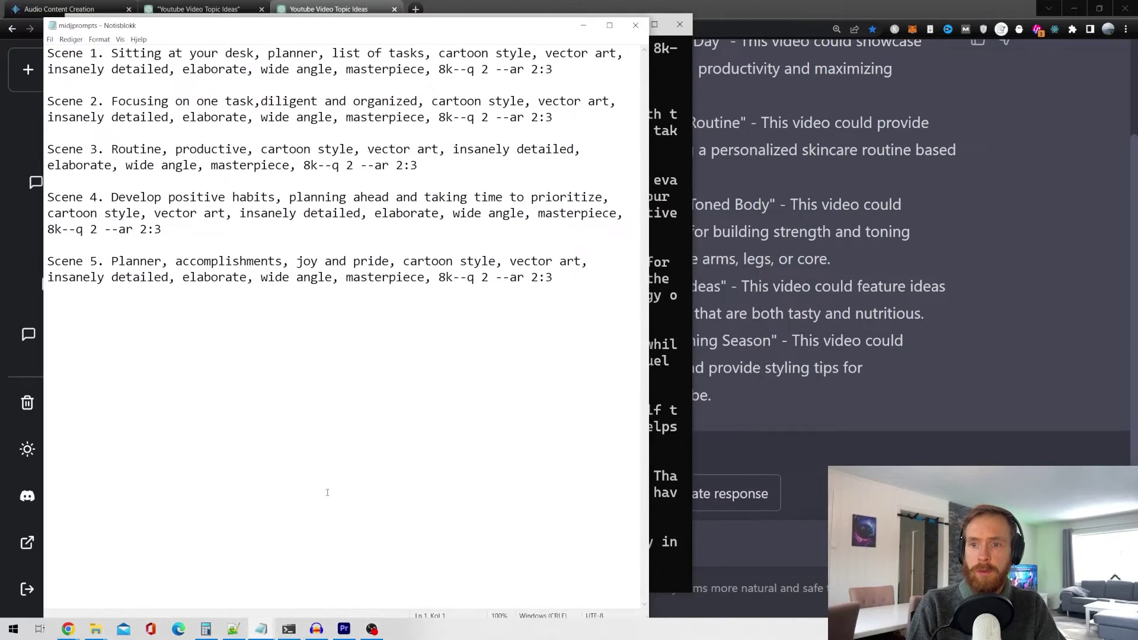
{"action": "mouse_move", "coordinate": [261, 631]}
{"action": "left_click", "coordinate": [314, 578]}
{"action": "left_click_drag", "start_coordinate": [313, 94], "coordinate": [858, 25]}
{"action": "left_click_drag", "start_coordinate": [557, 320], "coordinate": [648, 320]}
Step: Select the Scene 1 image prompt in the midjprompts notes
{"action": "left_click", "coordinate": [233, 277]}
{"action": "scroll", "coordinate": [249, 207], "scroll_direction": "up", "scroll_amount": 1, "text": "ctrl"}
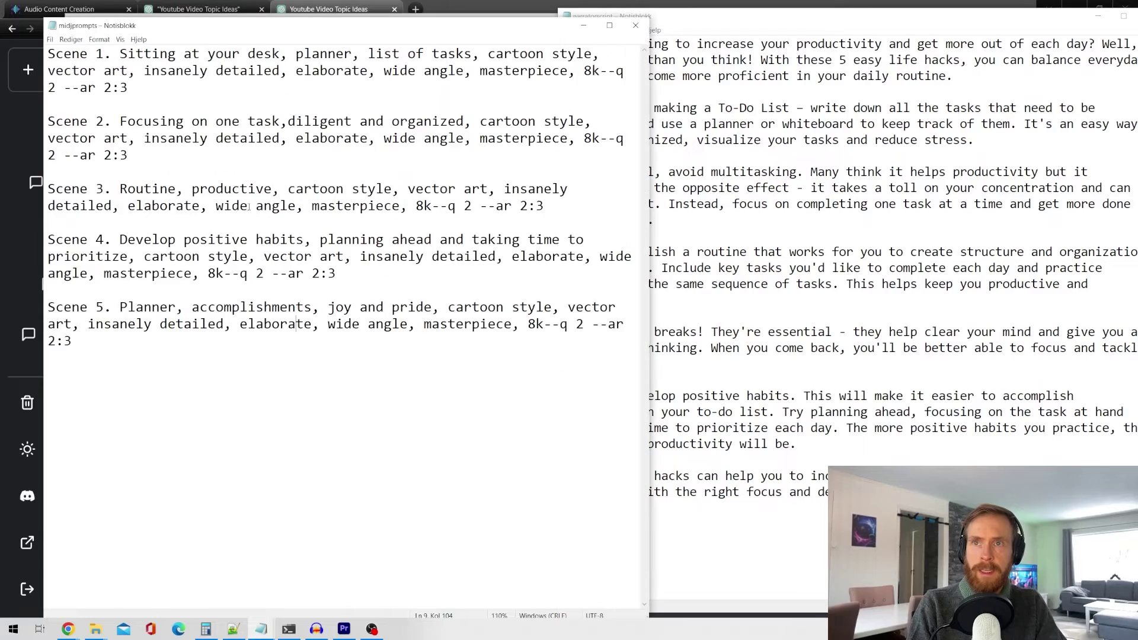
{"action": "scroll", "coordinate": [247, 207], "scroll_direction": "up", "scroll_amount": 3, "text": "ctrl"}
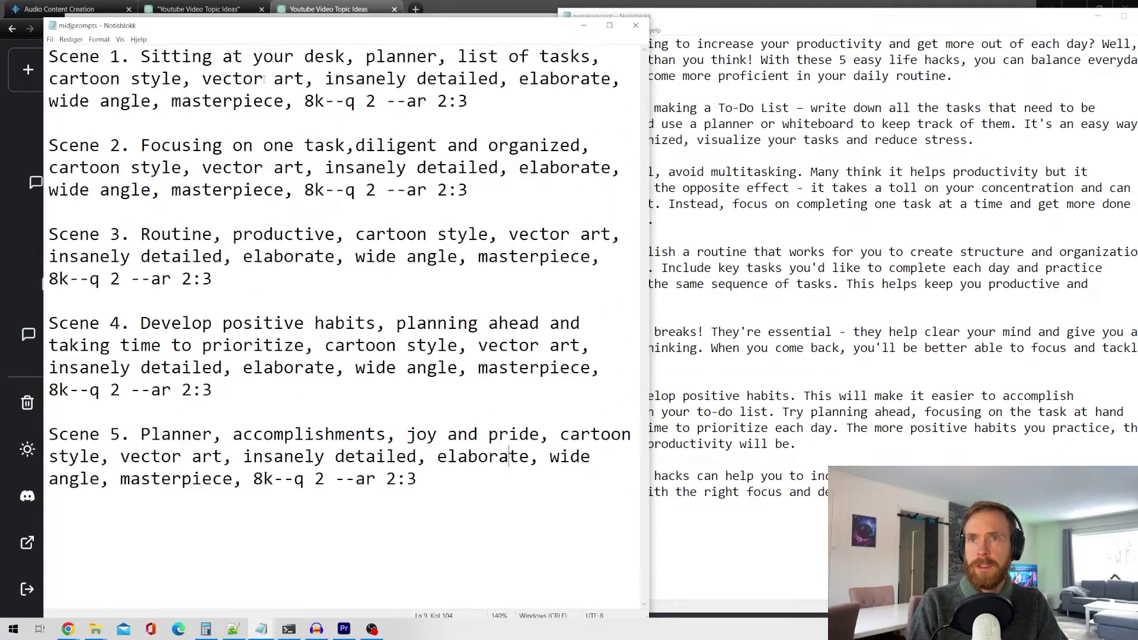
{"action": "left_click_drag", "start_coordinate": [141, 57], "coordinate": [561, 102]}
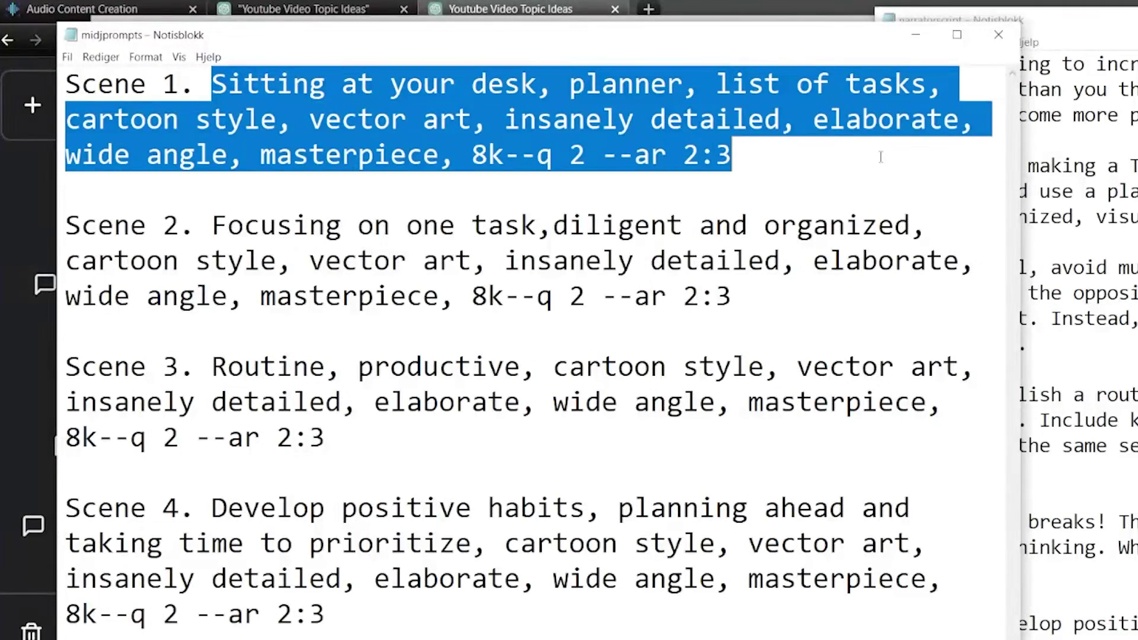
{"action": "left_click", "coordinate": [772, 160]}
{"action": "left_click_drag", "start_coordinate": [304, 120], "coordinate": [635, 120]}
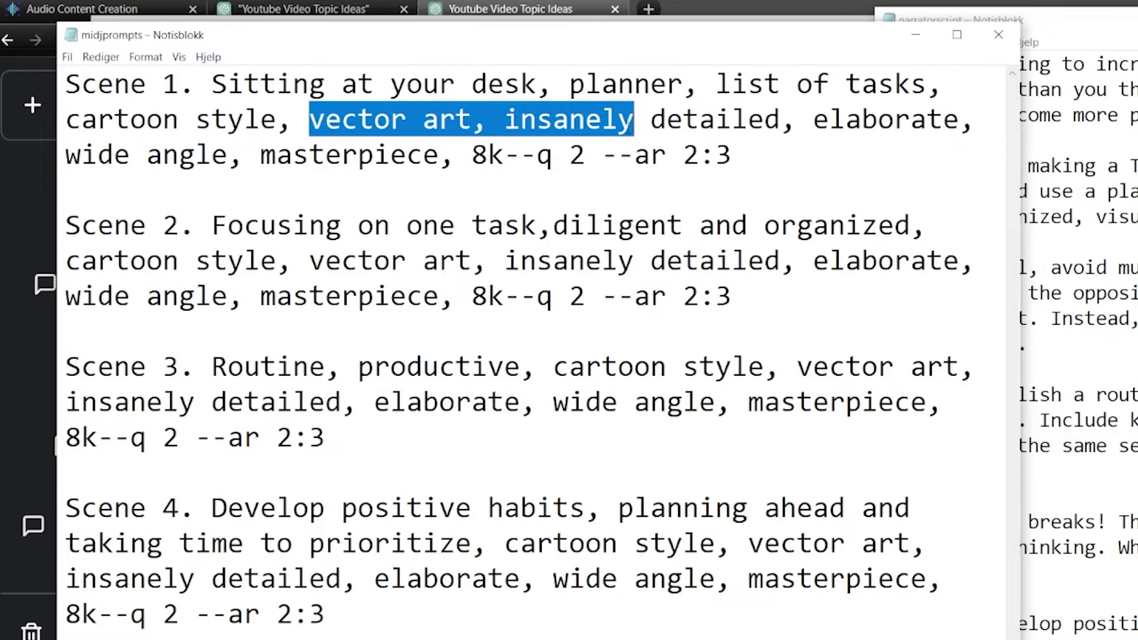
{"action": "left_click_drag", "start_coordinate": [733, 154], "coordinate": [212, 83]}
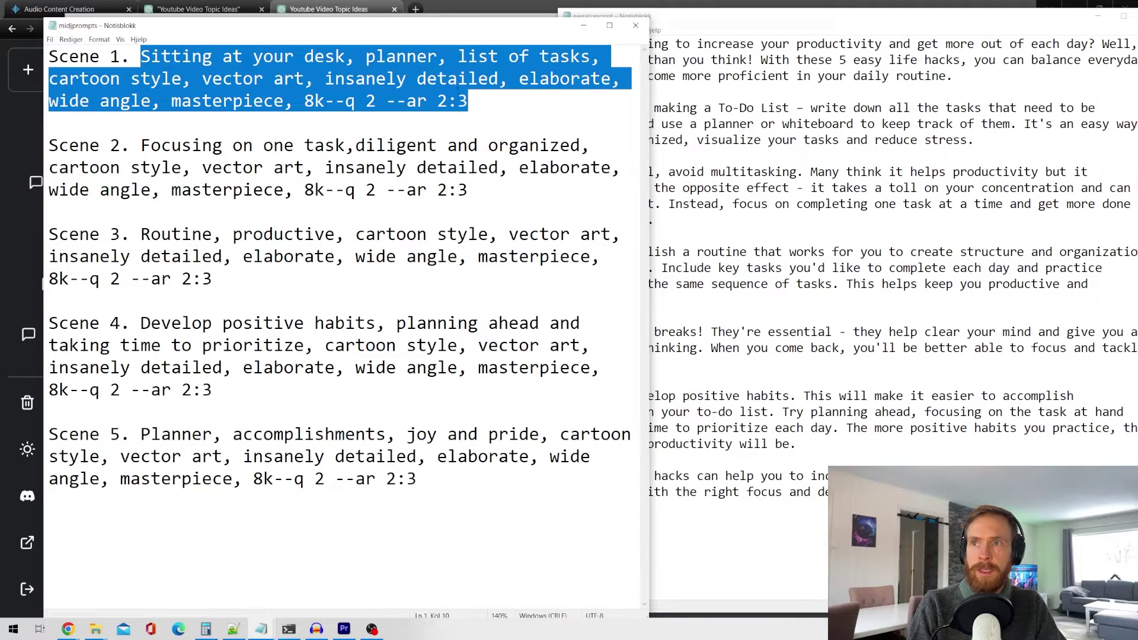
{"action": "left_click", "coordinate": [593, 102]}
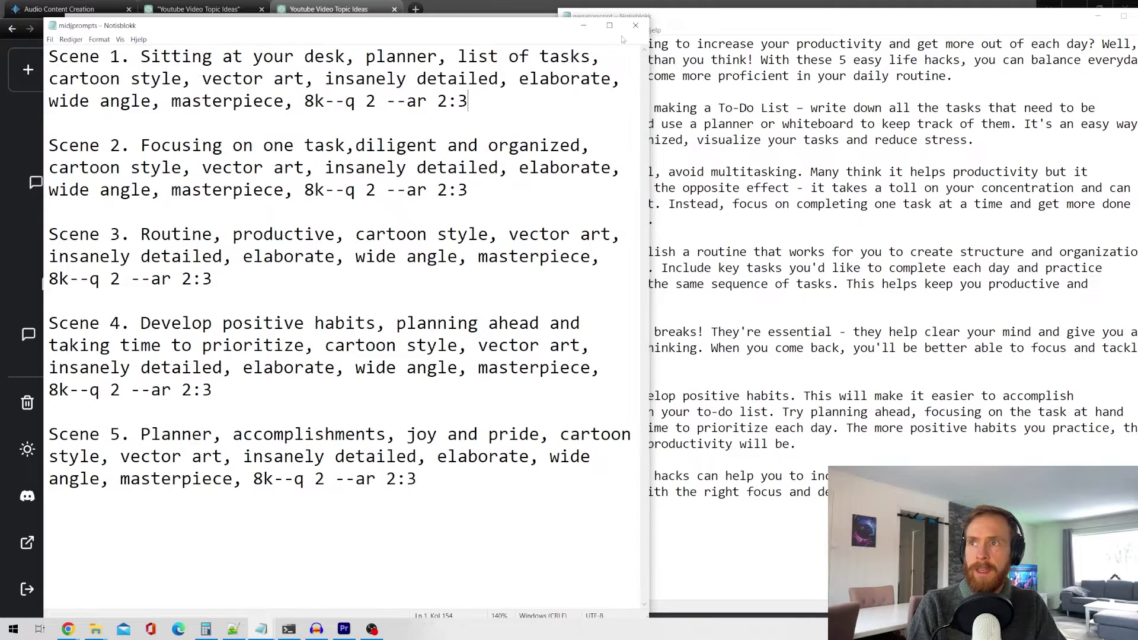
Step: Bring the narratorscript notes to the front and select all its text
{"action": "left_click_drag", "start_coordinate": [704, 25], "coordinate": [216, 24]}
{"action": "scroll", "coordinate": [257, 179], "scroll_direction": "up", "scroll_amount": 2}
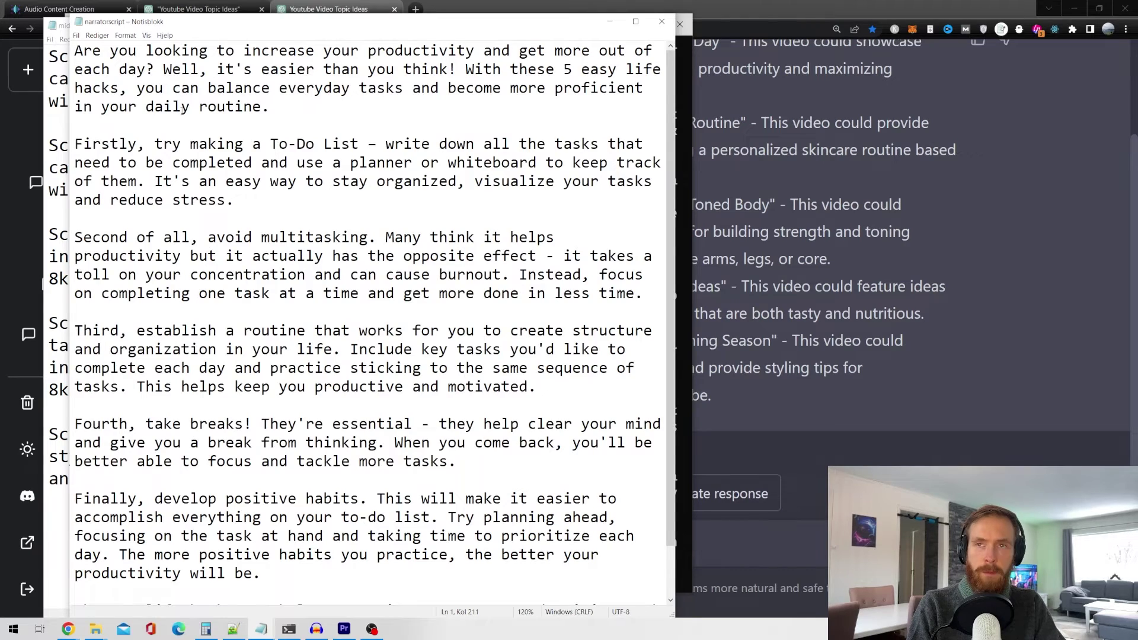
{"action": "key", "text": "ctrl+a"}
{"action": "key", "text": "ctrl+c"}
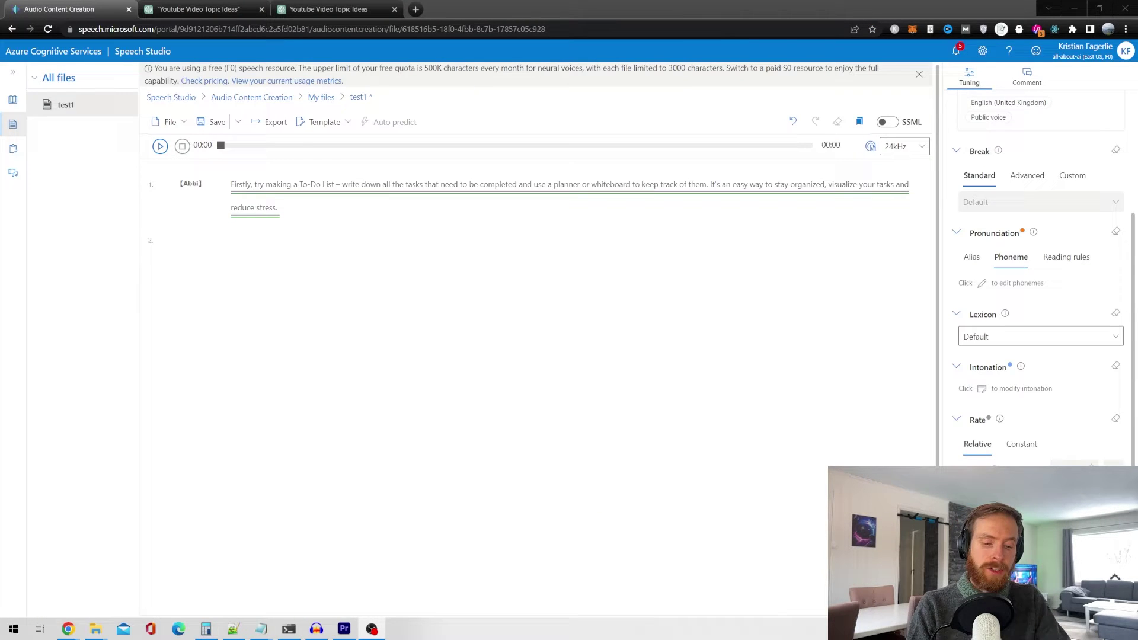
Step: Paste the narrator script into test1's second paragraph and export the audio to disk as 24k MP3
{"action": "left_click", "coordinate": [249, 244]}
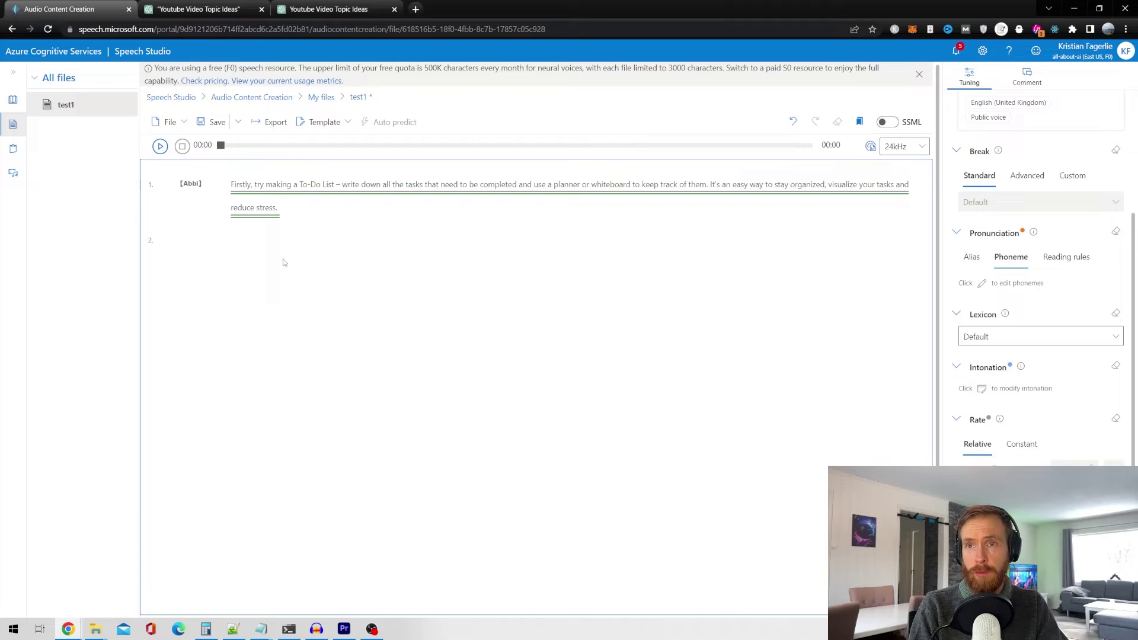
{"action": "key", "text": "ctrl+v"}
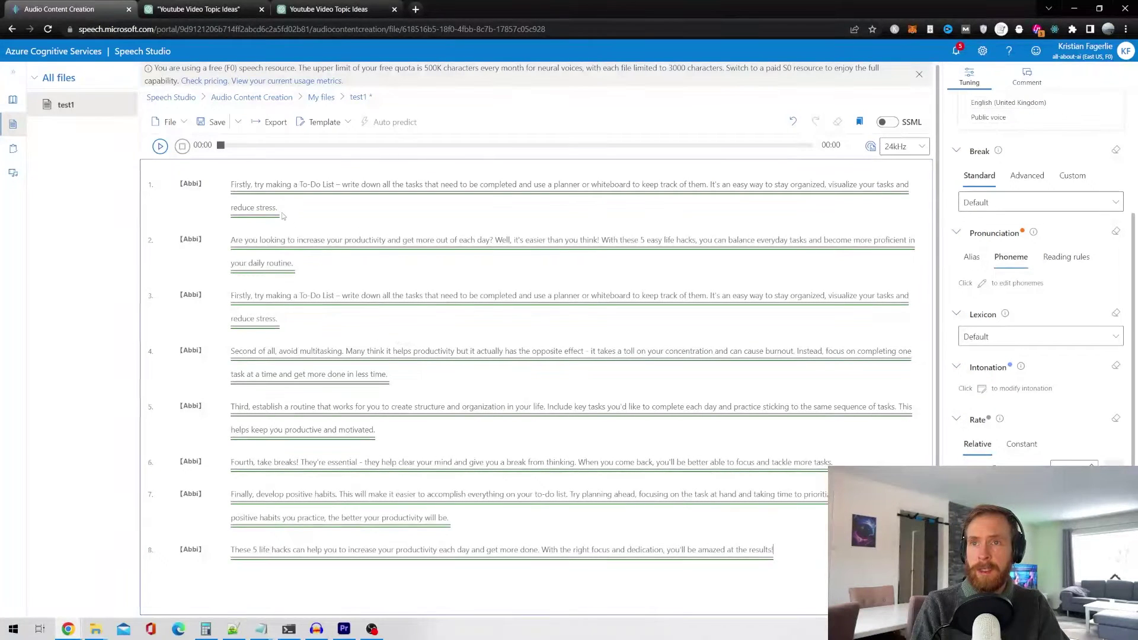
{"action": "left_click", "coordinate": [270, 121]}
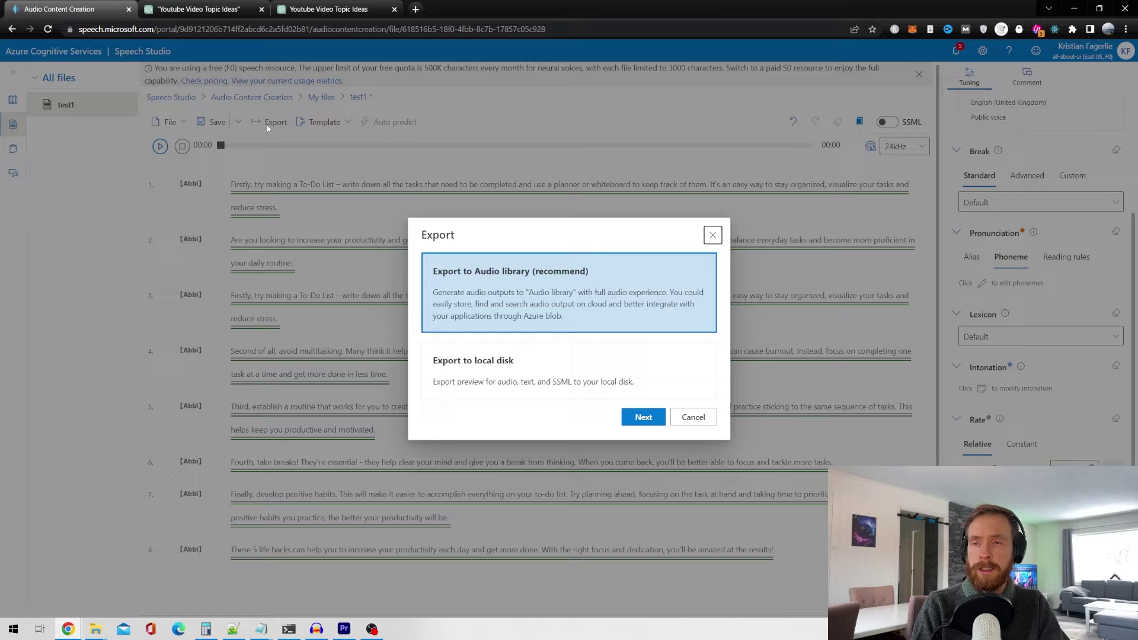
{"action": "left_click", "coordinate": [506, 378]}
{"action": "left_click", "coordinate": [643, 417]}
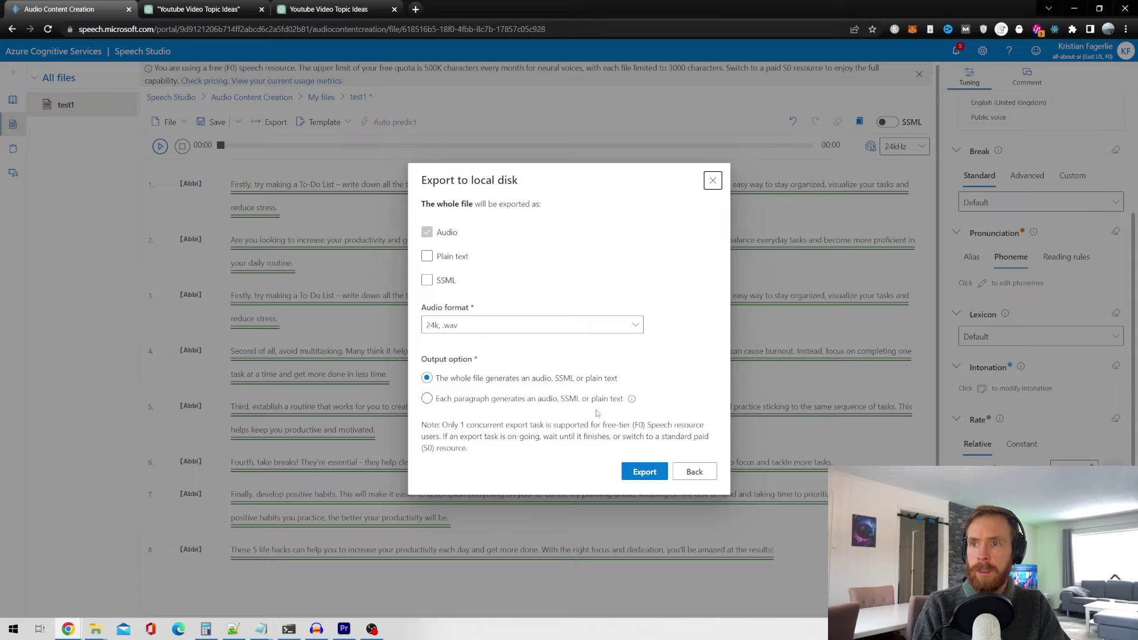
{"action": "left_click", "coordinate": [491, 326]}
{"action": "left_click", "coordinate": [470, 444]}
{"action": "left_click", "coordinate": [637, 474]}
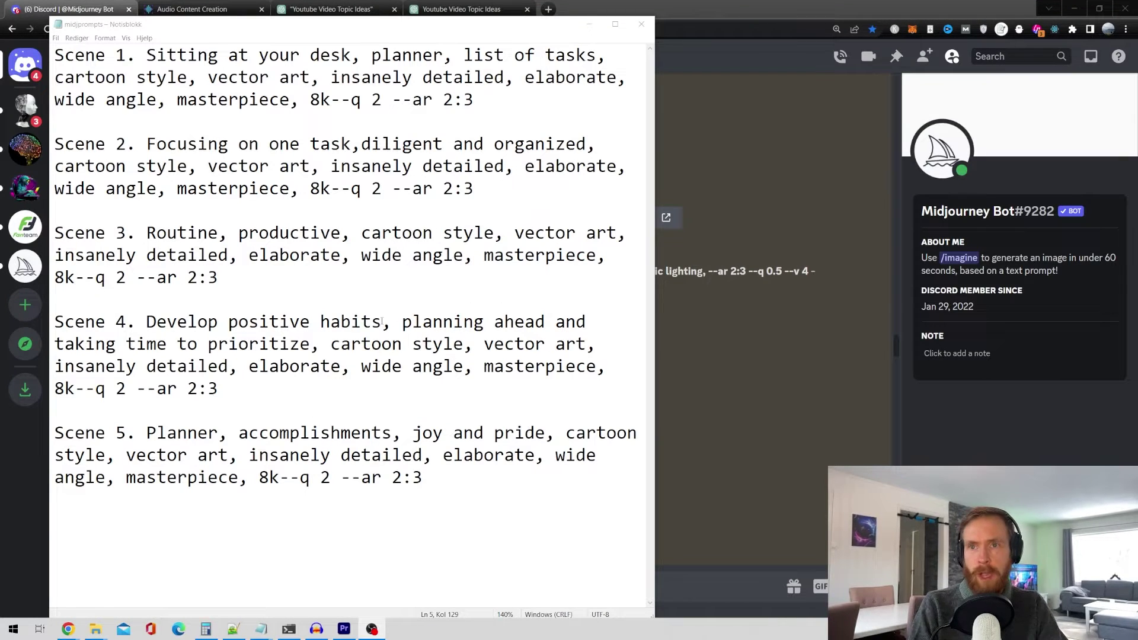
Step: Send the Scene 3 prompt to Midjourney Bot via /imagine, then enlarge an earlier image grid
{"action": "left_click_drag", "start_coordinate": [230, 286], "coordinate": [146, 235]}
{"action": "key", "text": "ctrl+c"}
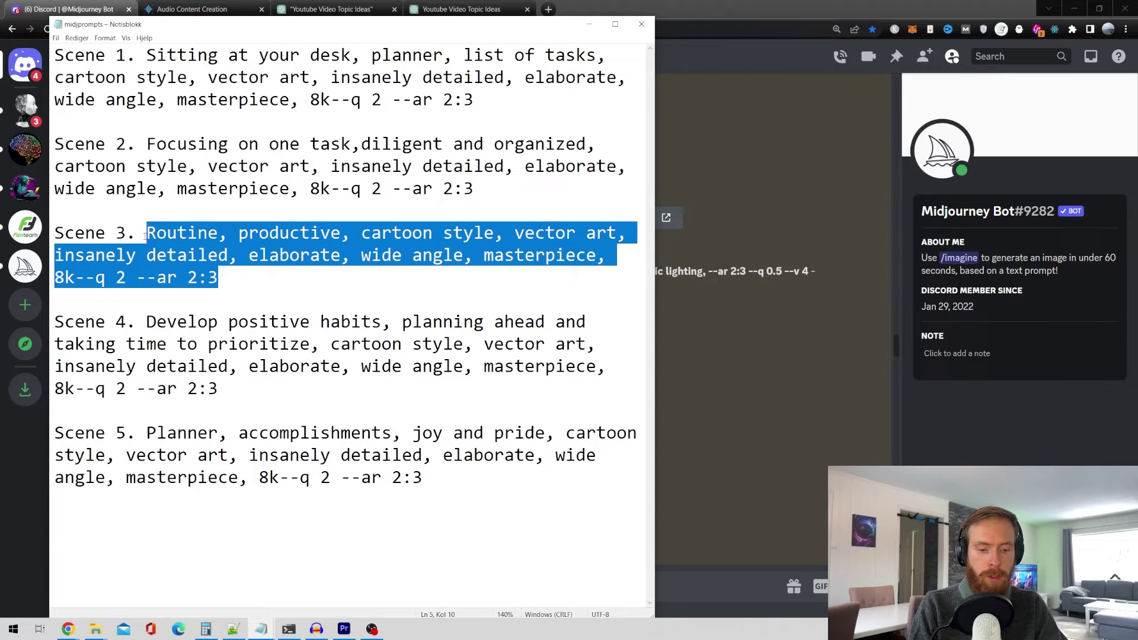
{"action": "left_click", "coordinate": [707, 585]}
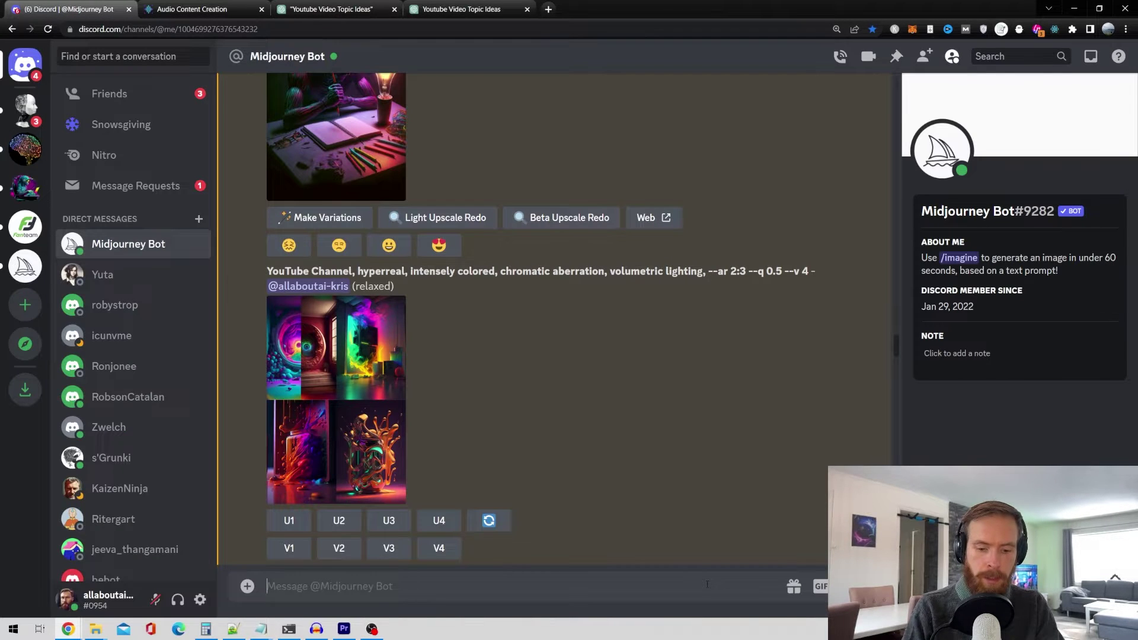
{"action": "type", "text": "/im"}
{"action": "left_click", "coordinate": [391, 540]}
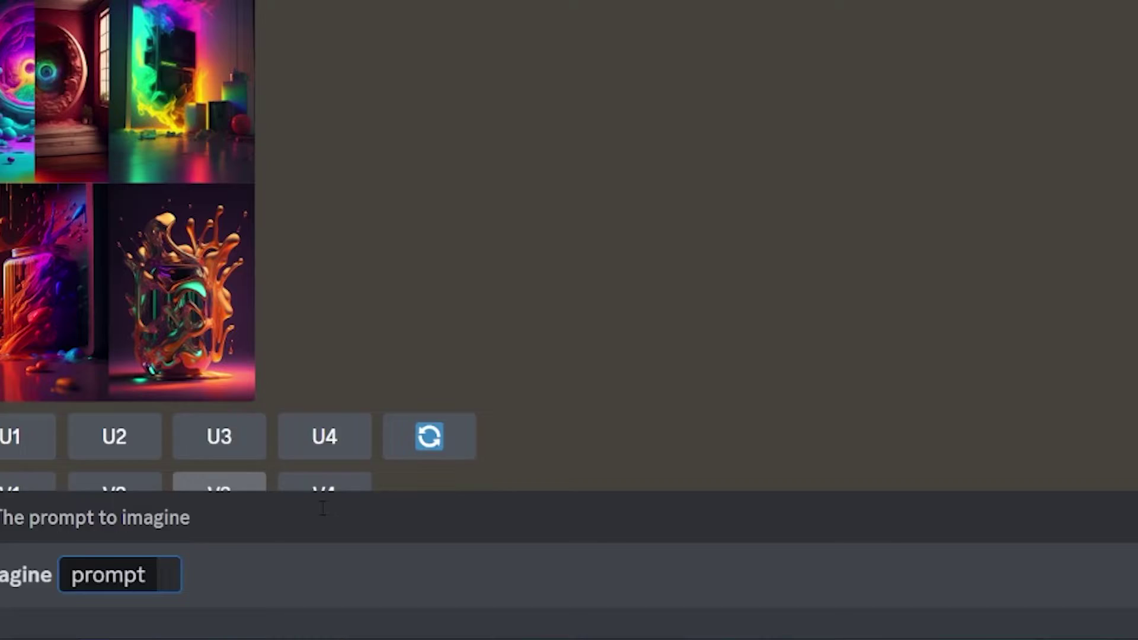
{"action": "key", "text": "ctrl+v"}
{"action": "key", "text": "Return"}
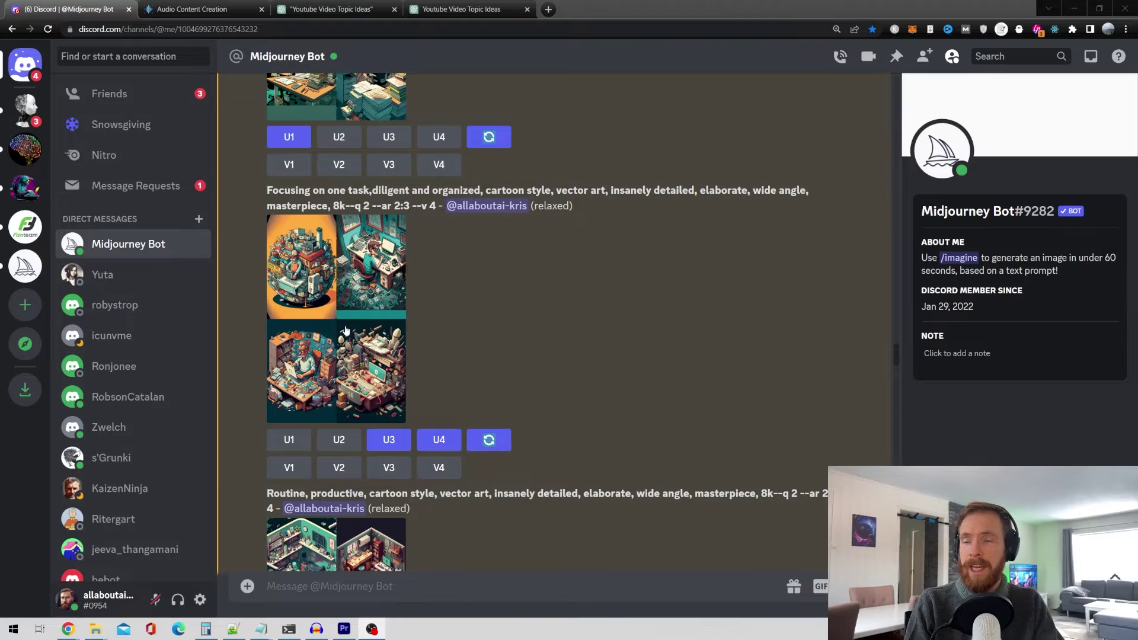
{"action": "left_click", "coordinate": [401, 384]}
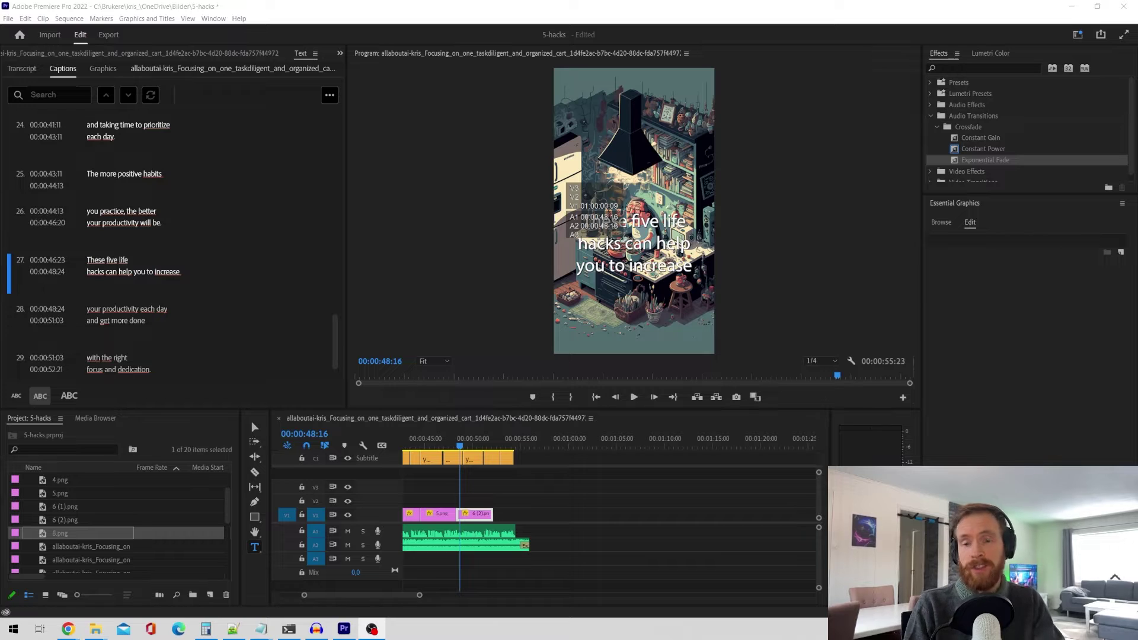
Step: Place 8.png on the video track right after 6 (2).png
{"action": "left_click", "coordinate": [71, 537]}
{"action": "left_click_drag", "start_coordinate": [265, 510], "coordinate": [519, 514]}
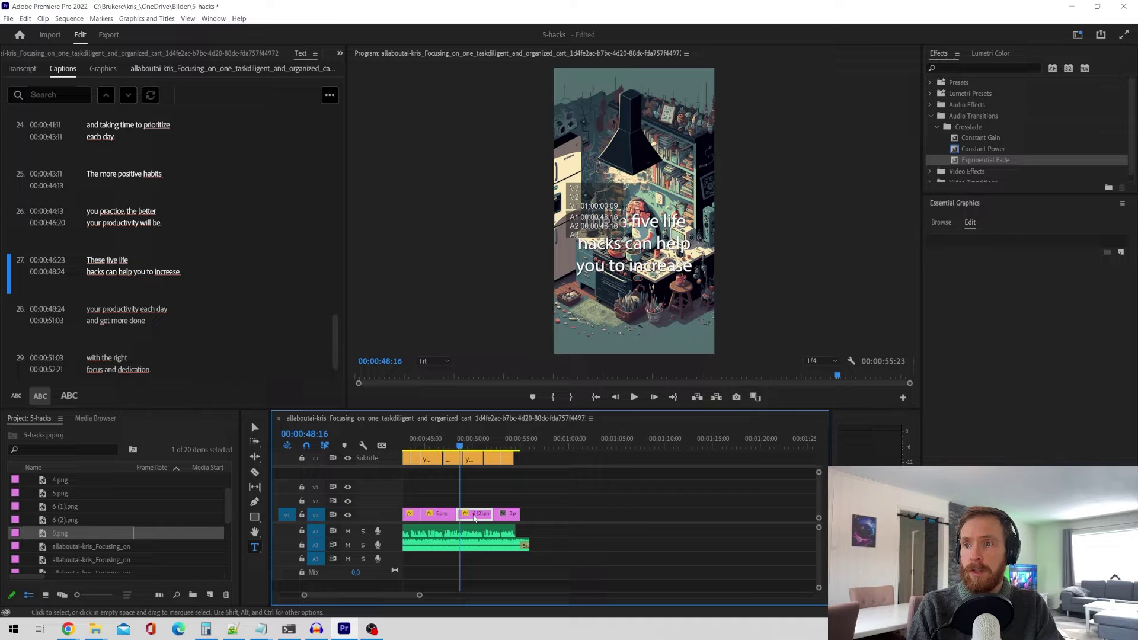
{"action": "right_click", "coordinate": [474, 519]}
{"action": "left_click", "coordinate": [533, 51]}
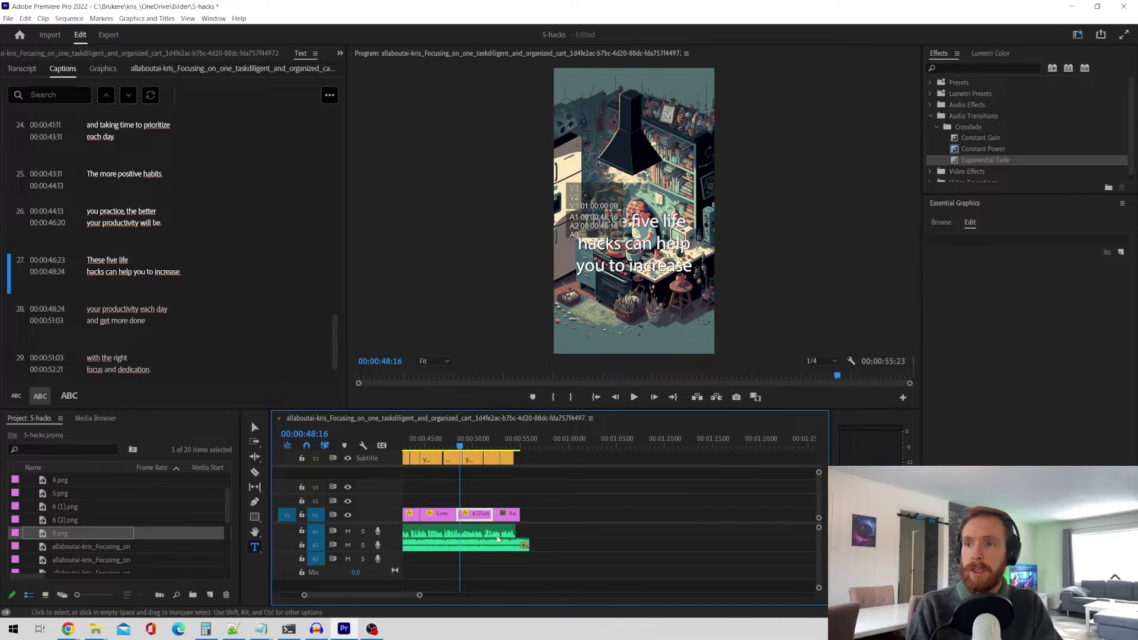
Step: Remove the 8.png clip's attributes and play the sequence's ending
{"action": "right_click", "coordinate": [513, 516]}
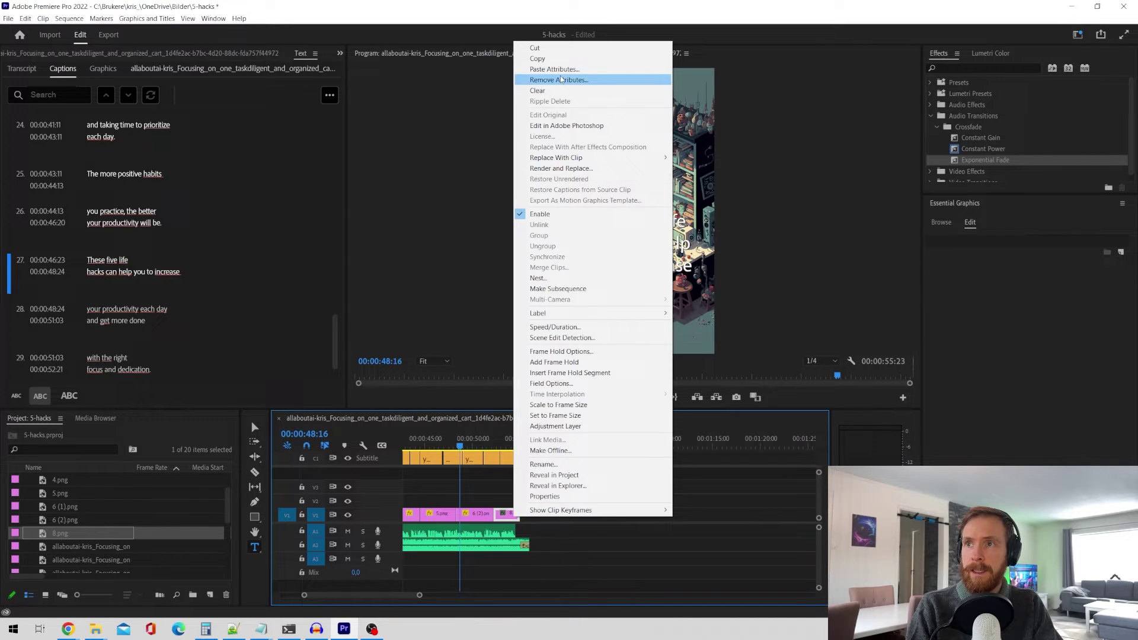
{"action": "left_click", "coordinate": [561, 79]}
{"action": "left_click", "coordinate": [601, 499]}
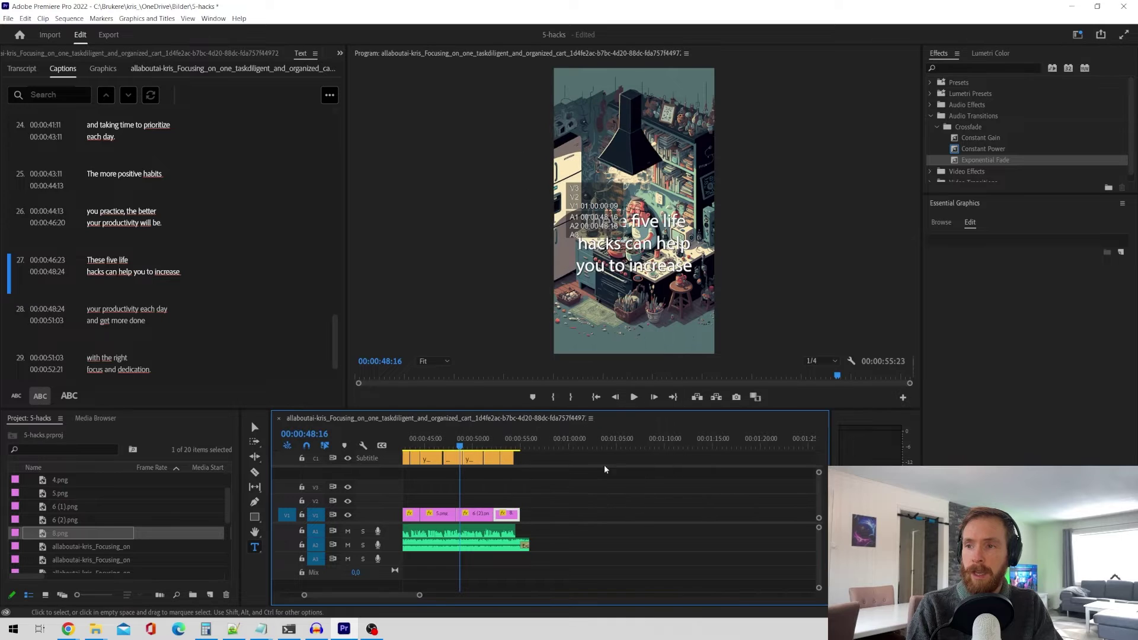
{"action": "left_click", "coordinate": [635, 402]}
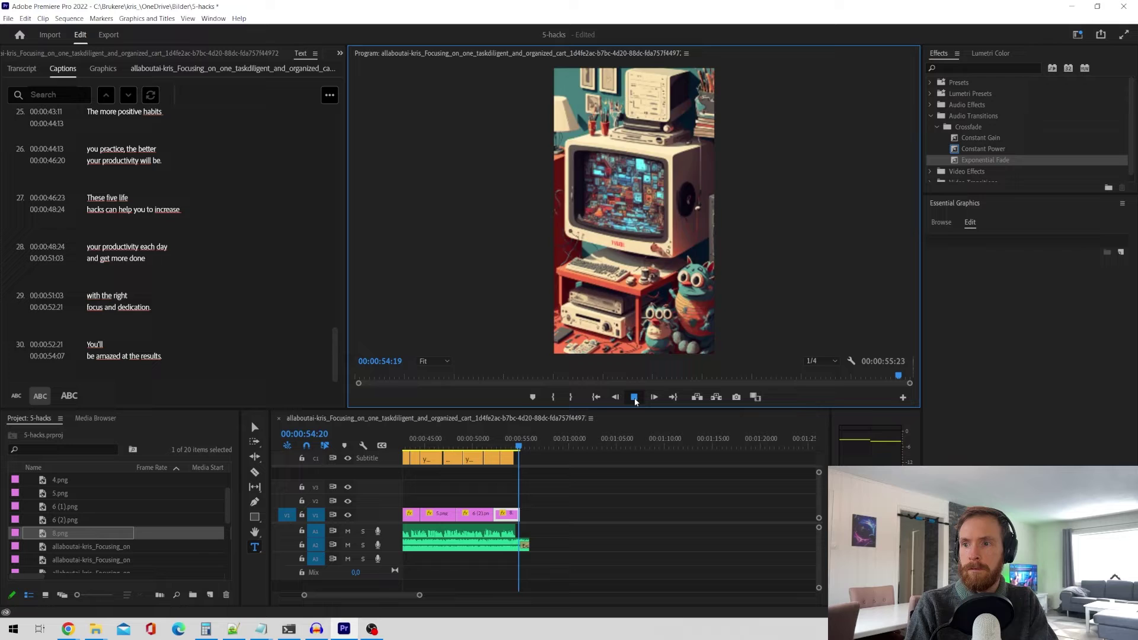
{"action": "left_click", "coordinate": [634, 398]}
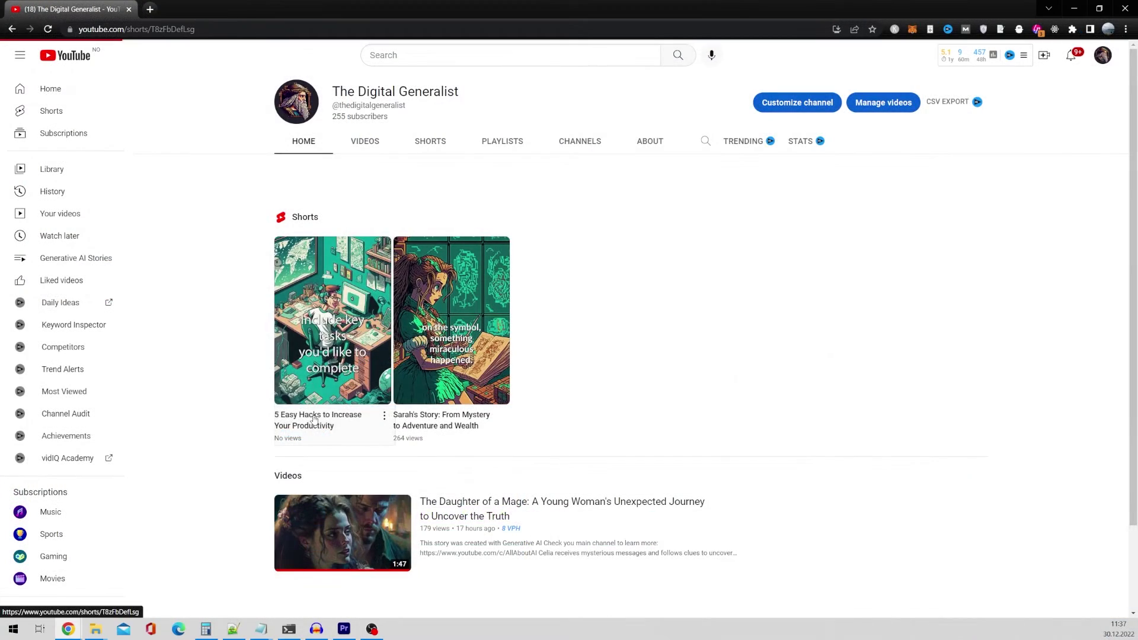
Step: Play the 5 Easy Hacks to Increase Your Productivity short from the channel page
{"action": "left_click", "coordinate": [314, 419]}
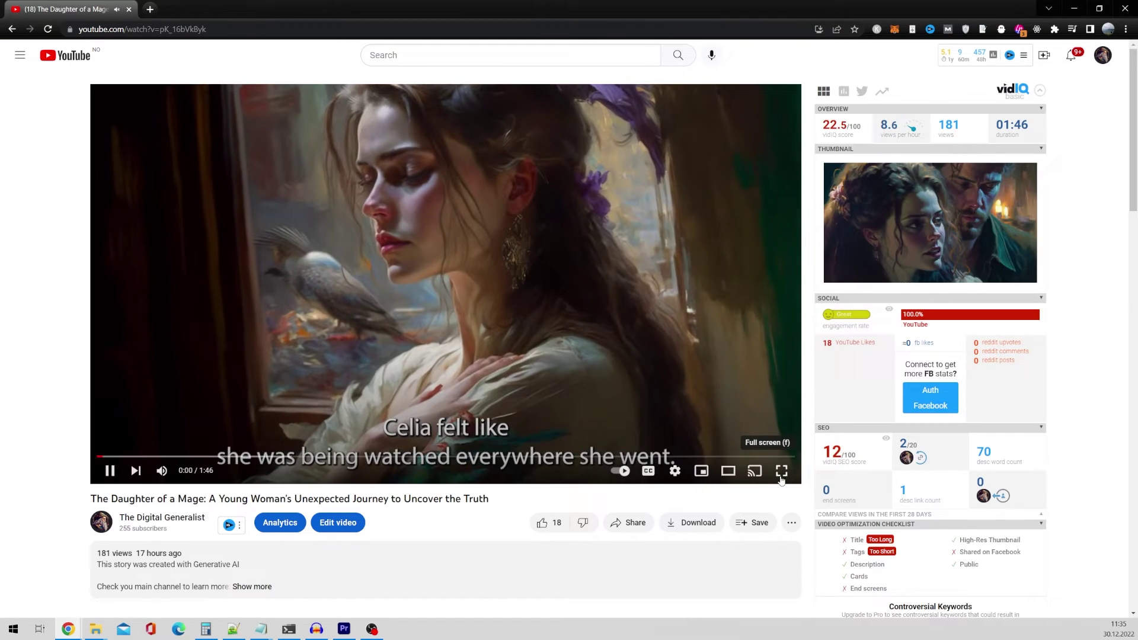
Step: Switch The Daughter of a Mage video to full screen
{"action": "left_click", "coordinate": [781, 476]}
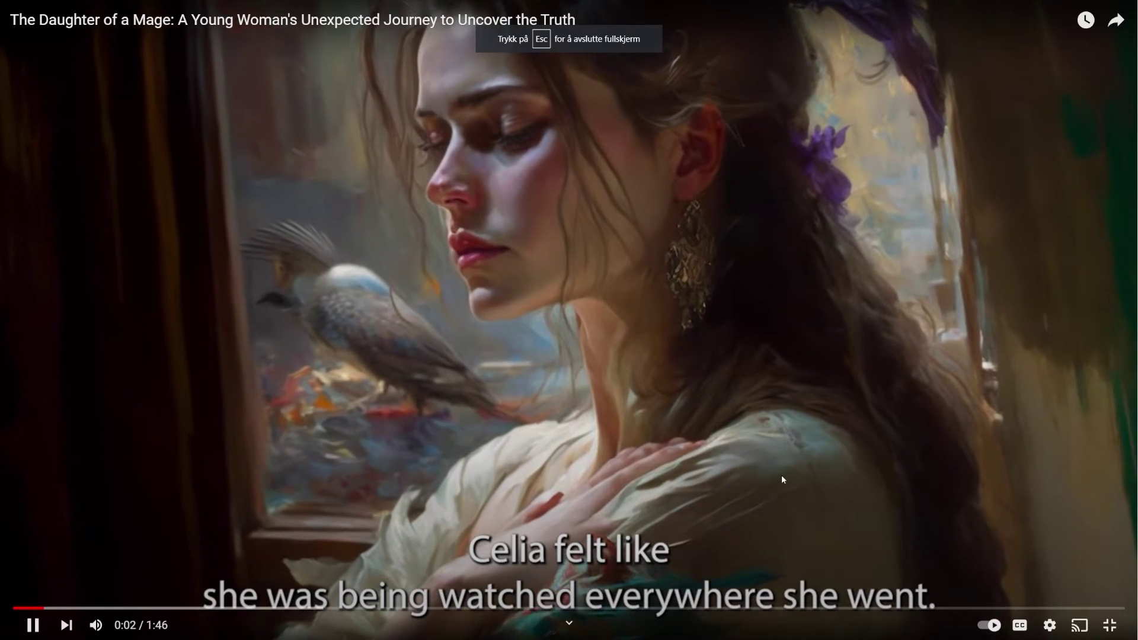